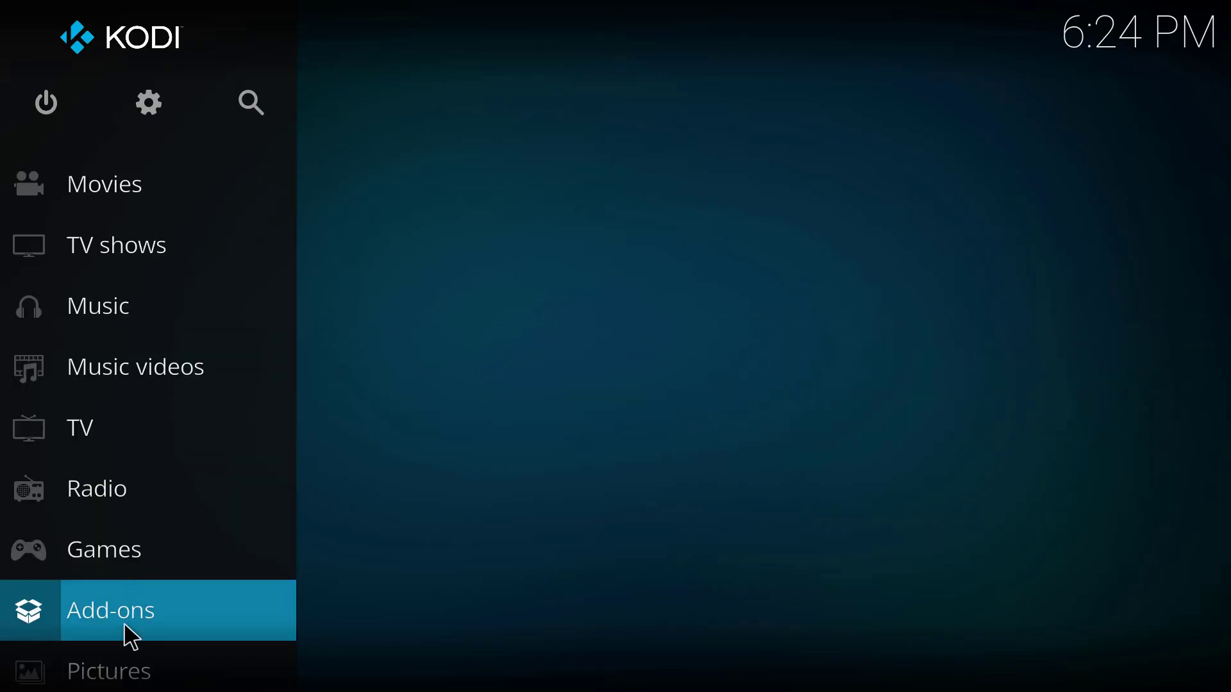
Install the IPTV Simple Client from the PVR clients category of the Kodi Add-on repository
{"action": "left_click", "coordinate": [167, 605]}
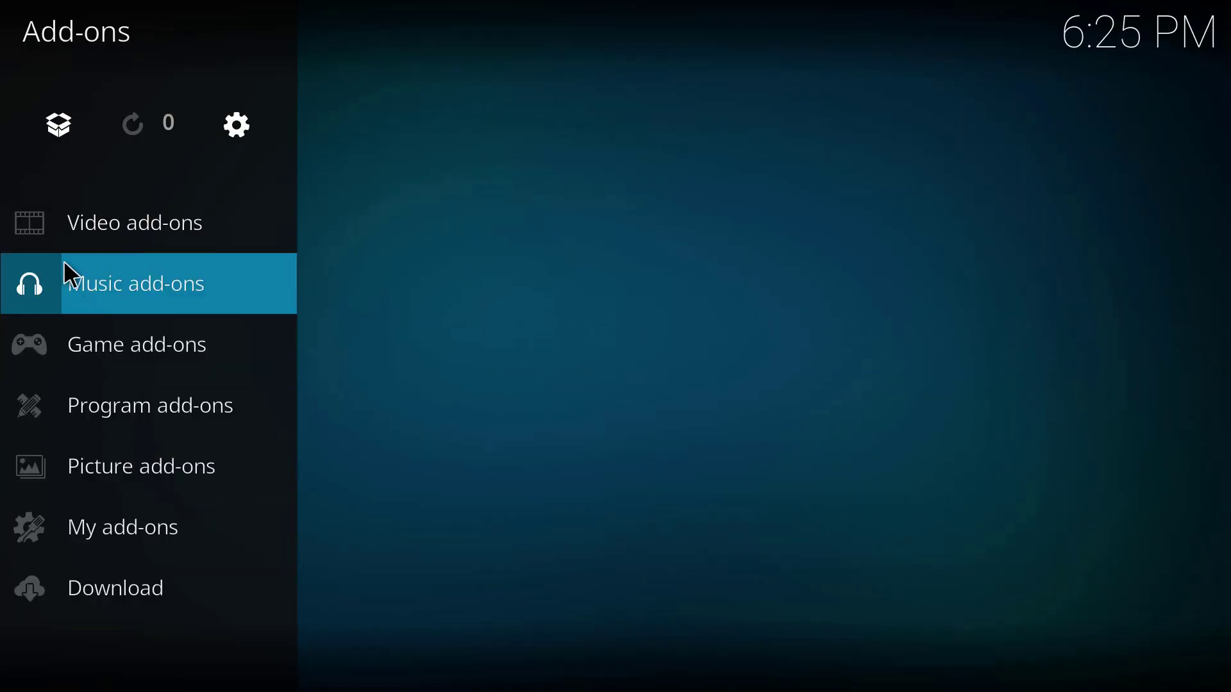
{"action": "left_click", "coordinate": [57, 141]}
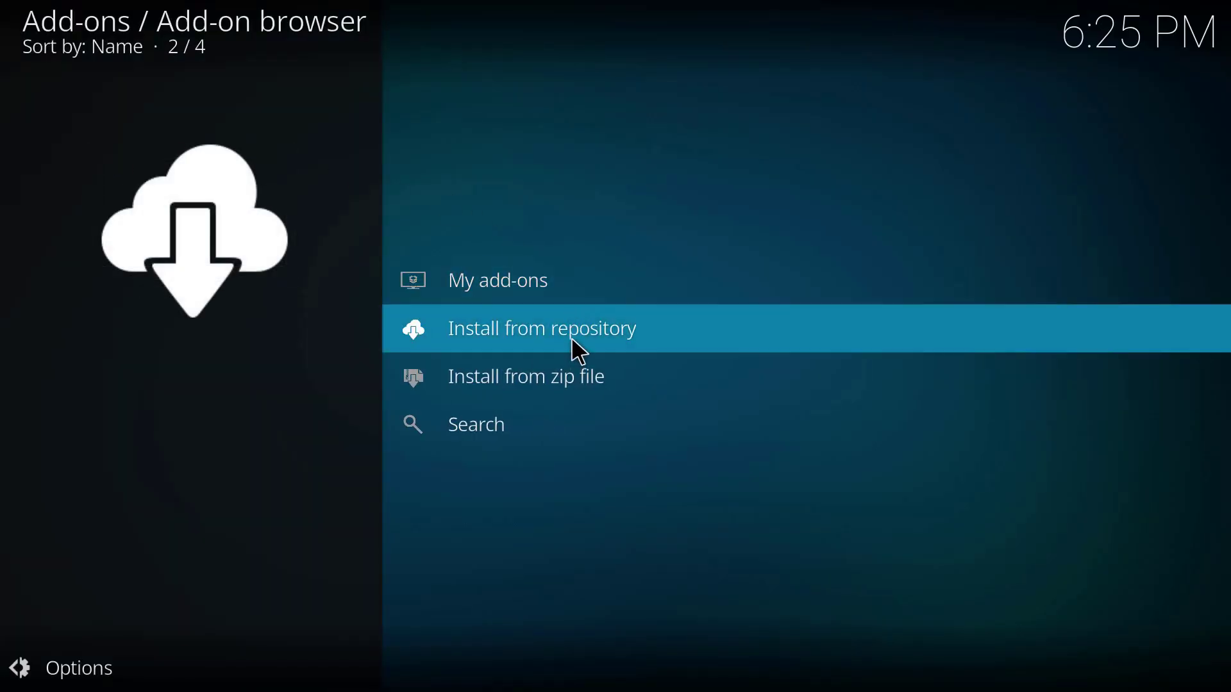
{"action": "left_click", "coordinate": [572, 339]}
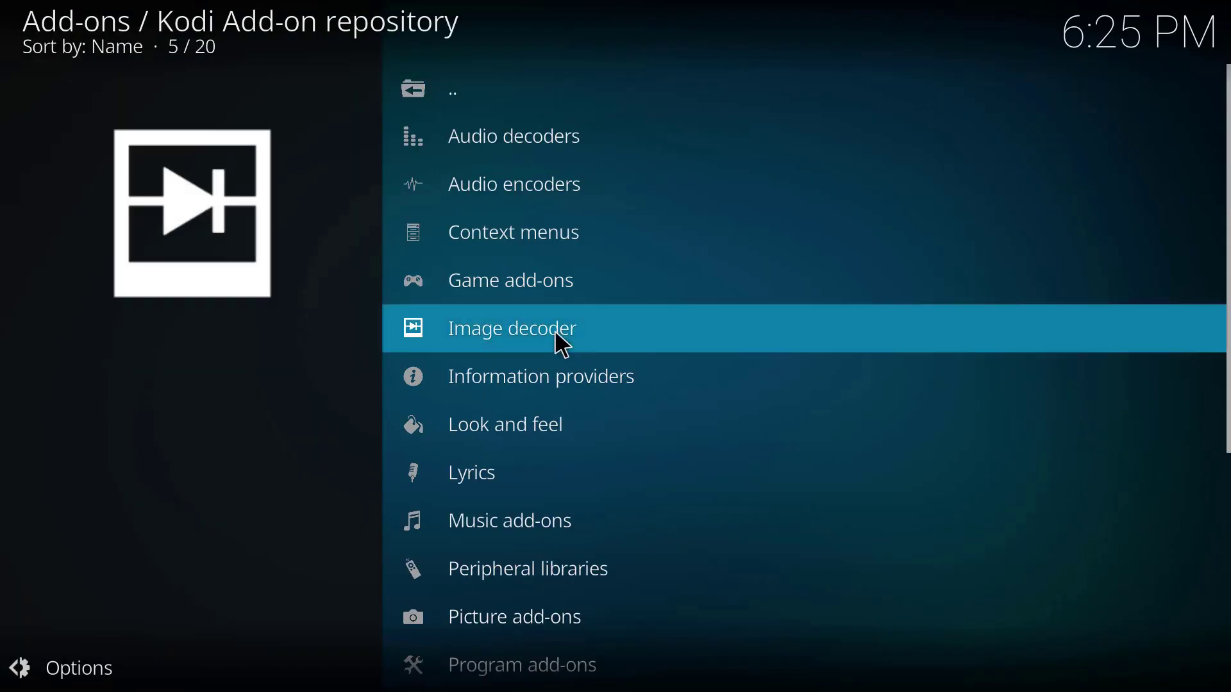
{"action": "scroll", "coordinate": [573, 292], "scroll_direction": "down", "scroll_amount": 5}
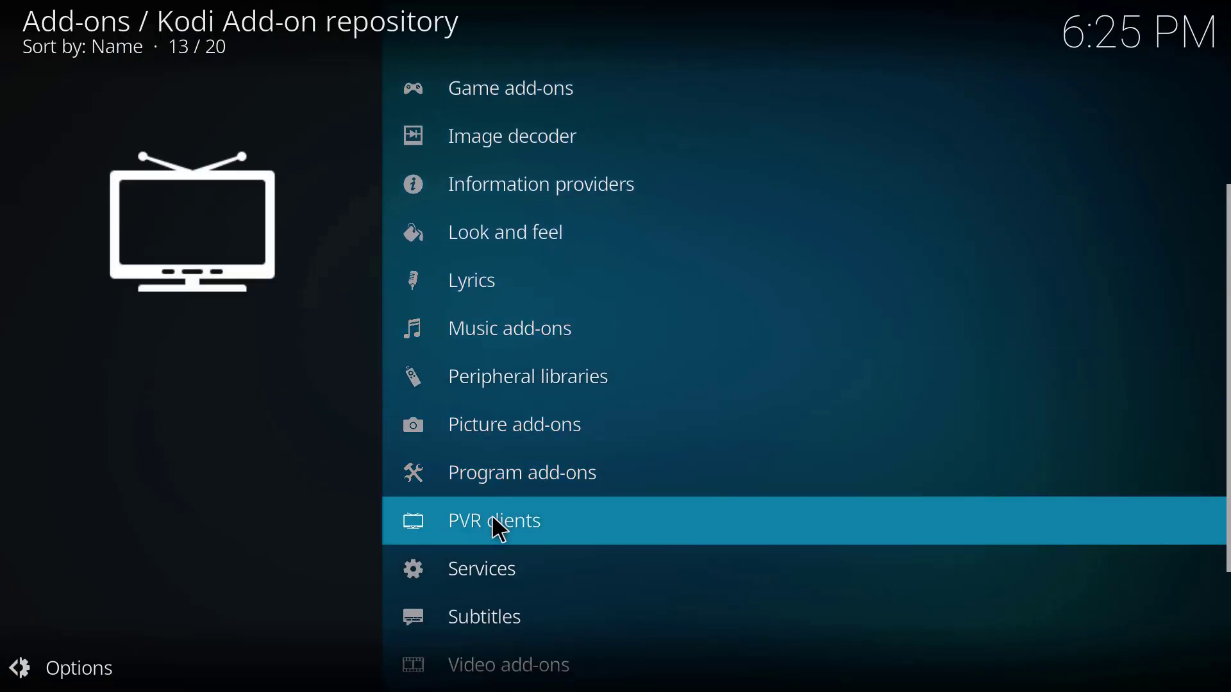
{"action": "left_click", "coordinate": [494, 522]}
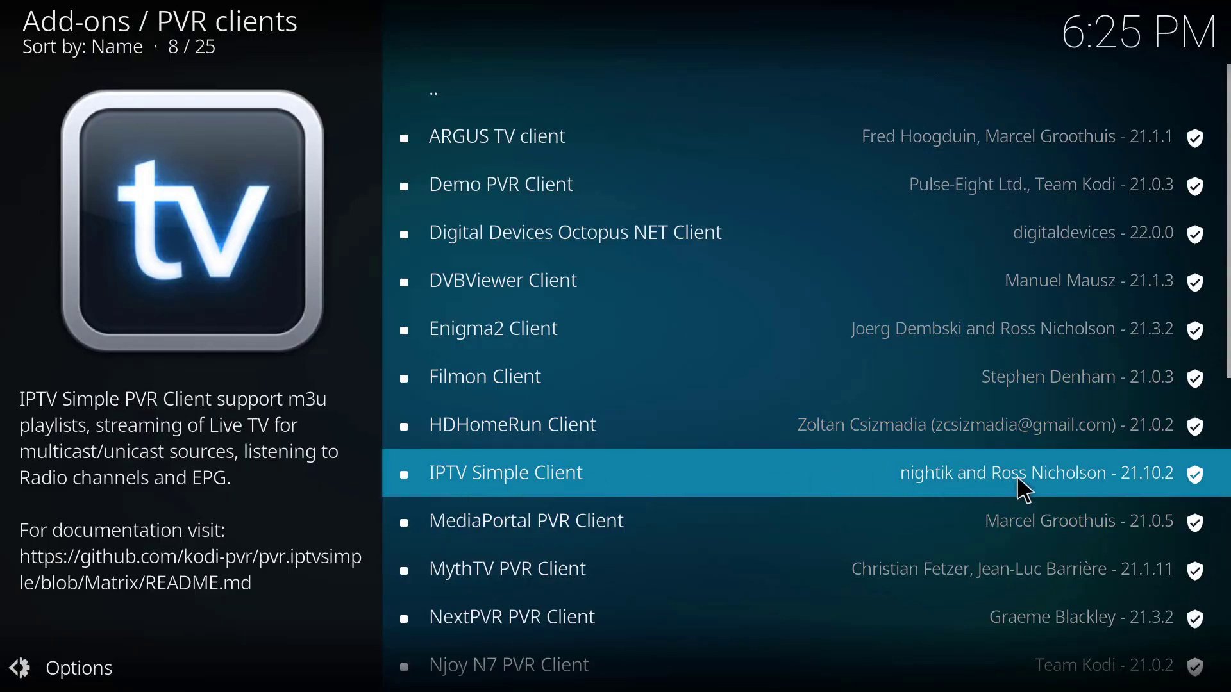
{"action": "left_click", "coordinate": [527, 484]}
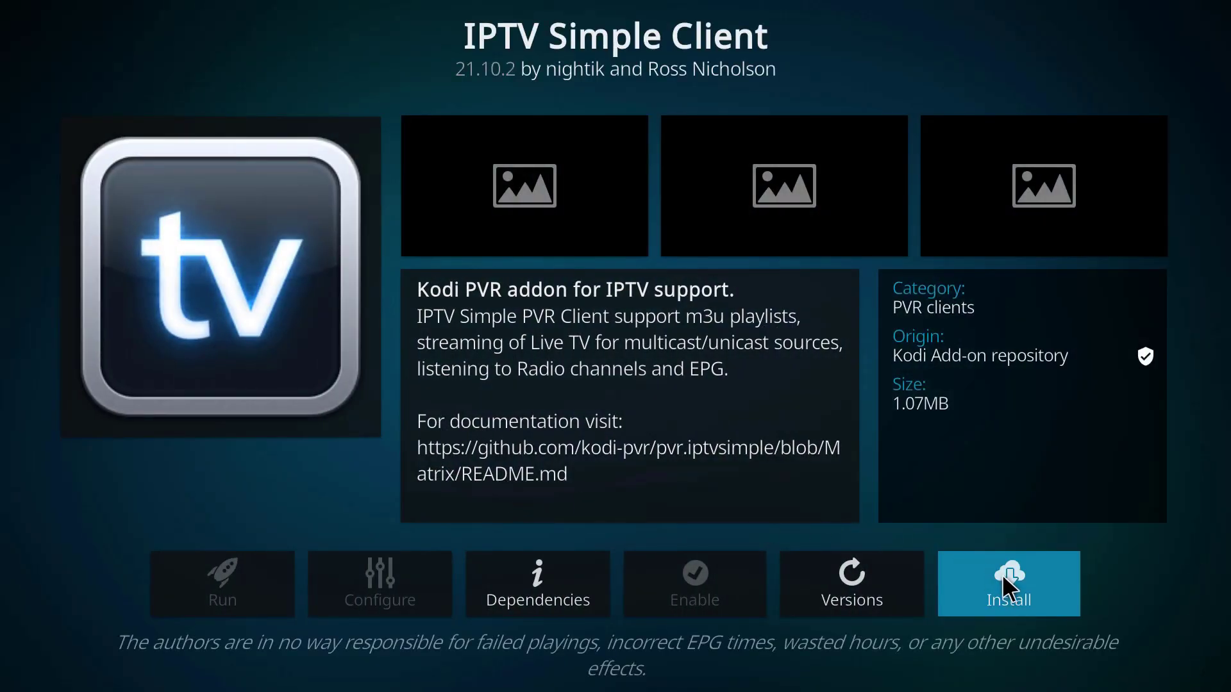
{"action": "left_click", "coordinate": [989, 586]}
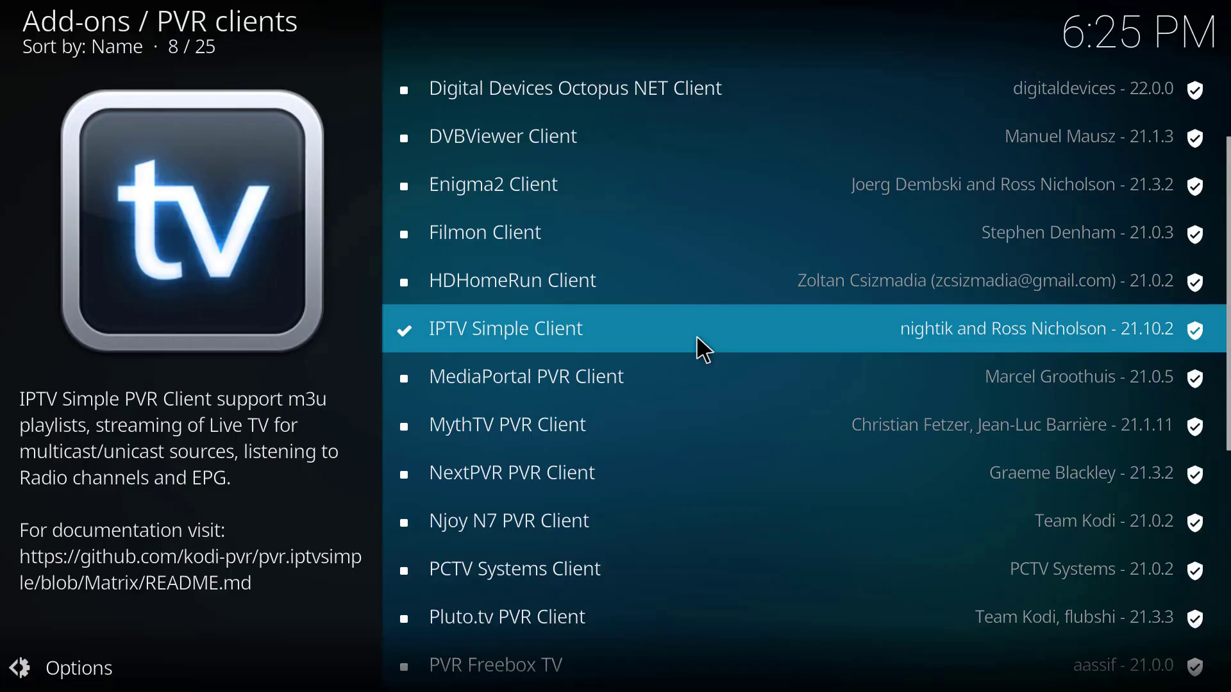
Open the configurations and settings list of the installed IPTV Simple Client
{"action": "left_click", "coordinate": [697, 338]}
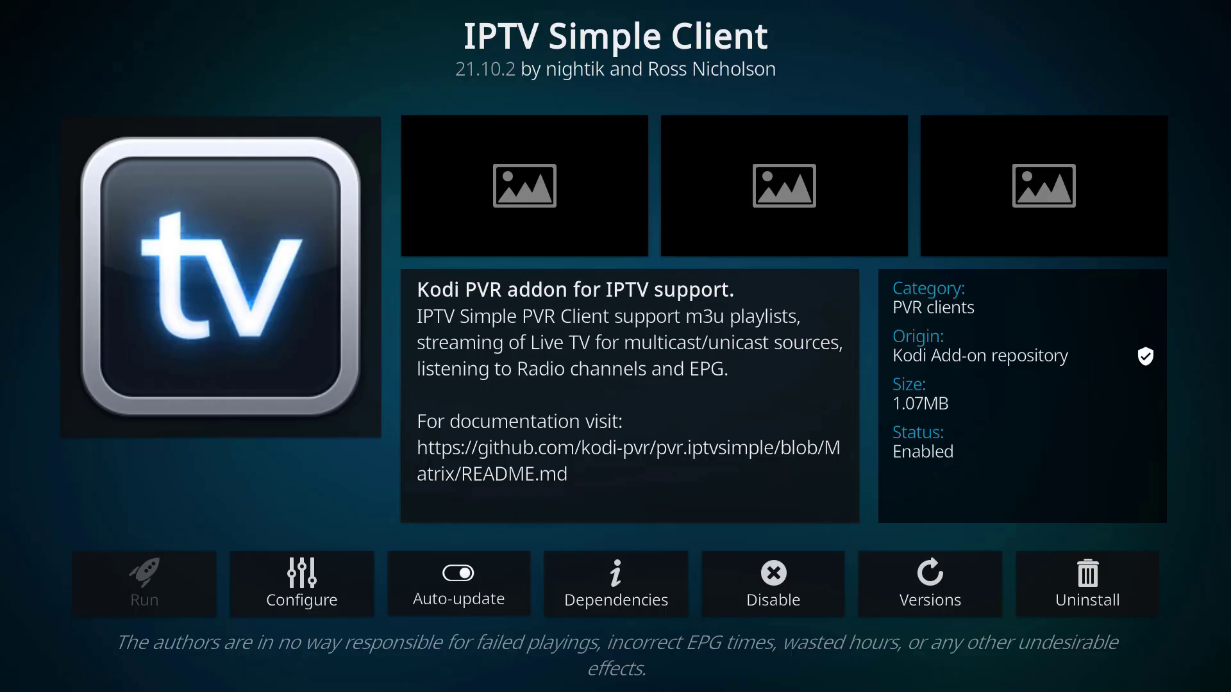
{"action": "left_click", "coordinate": [318, 601]}
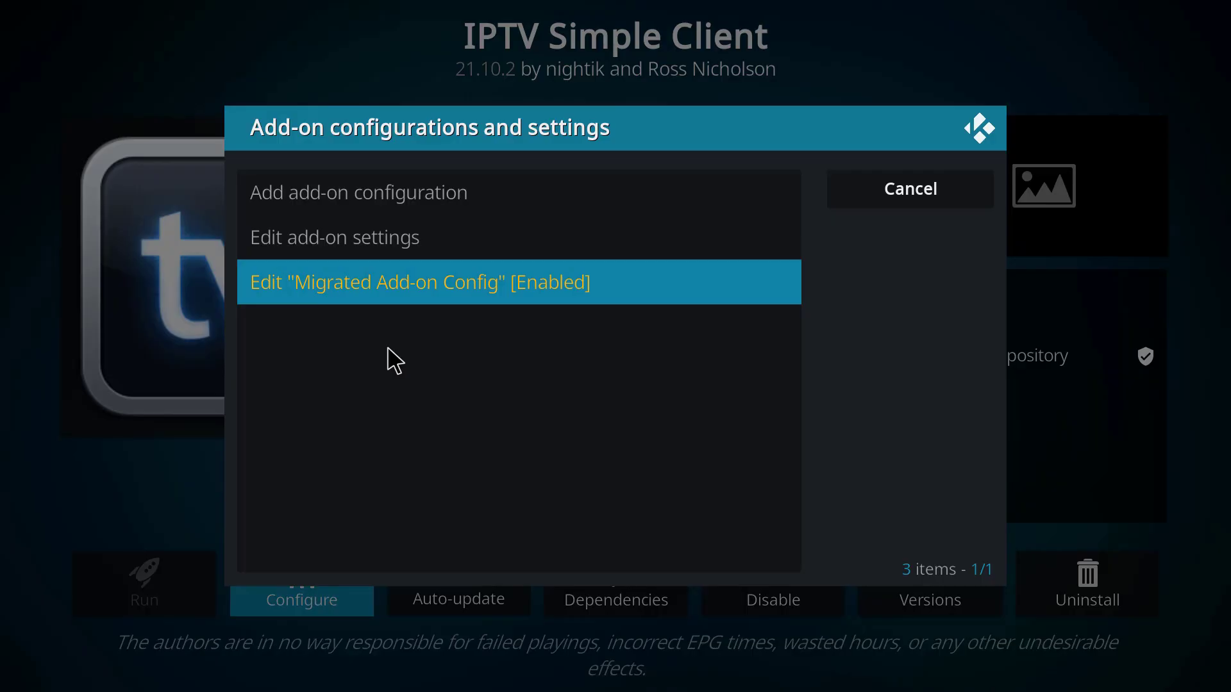
{"action": "left_click", "coordinate": [372, 251]}
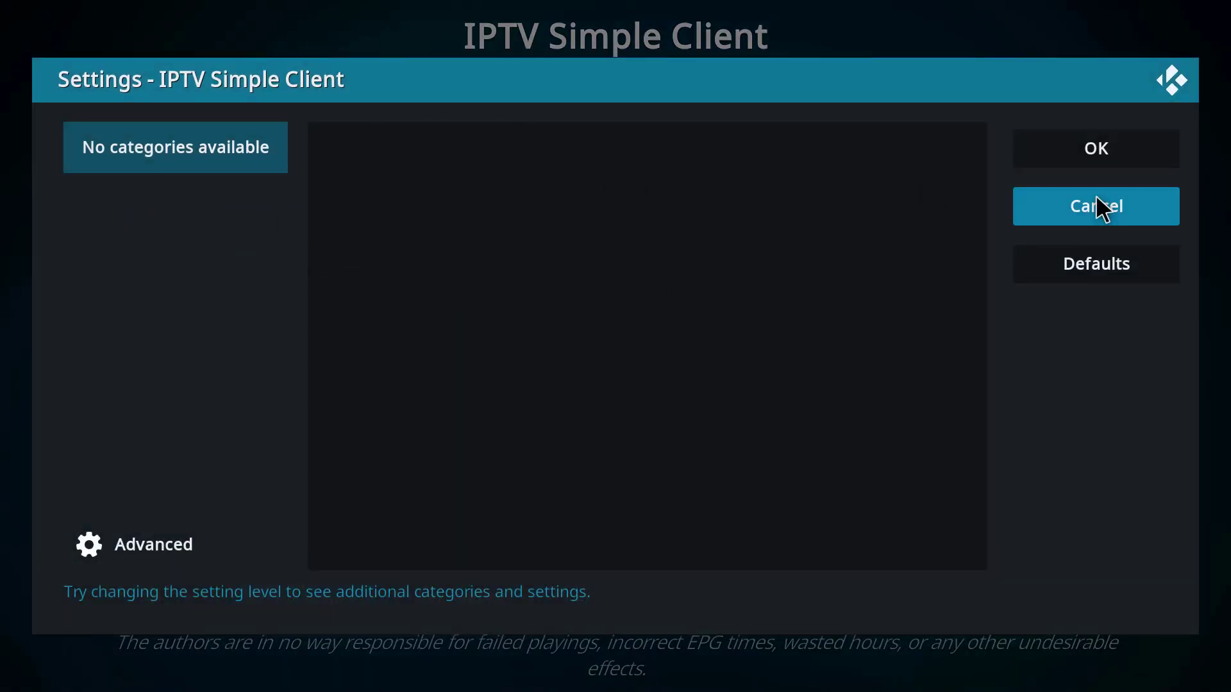
{"action": "left_click", "coordinate": [1148, 210]}
{"action": "left_click", "coordinate": [366, 581]}
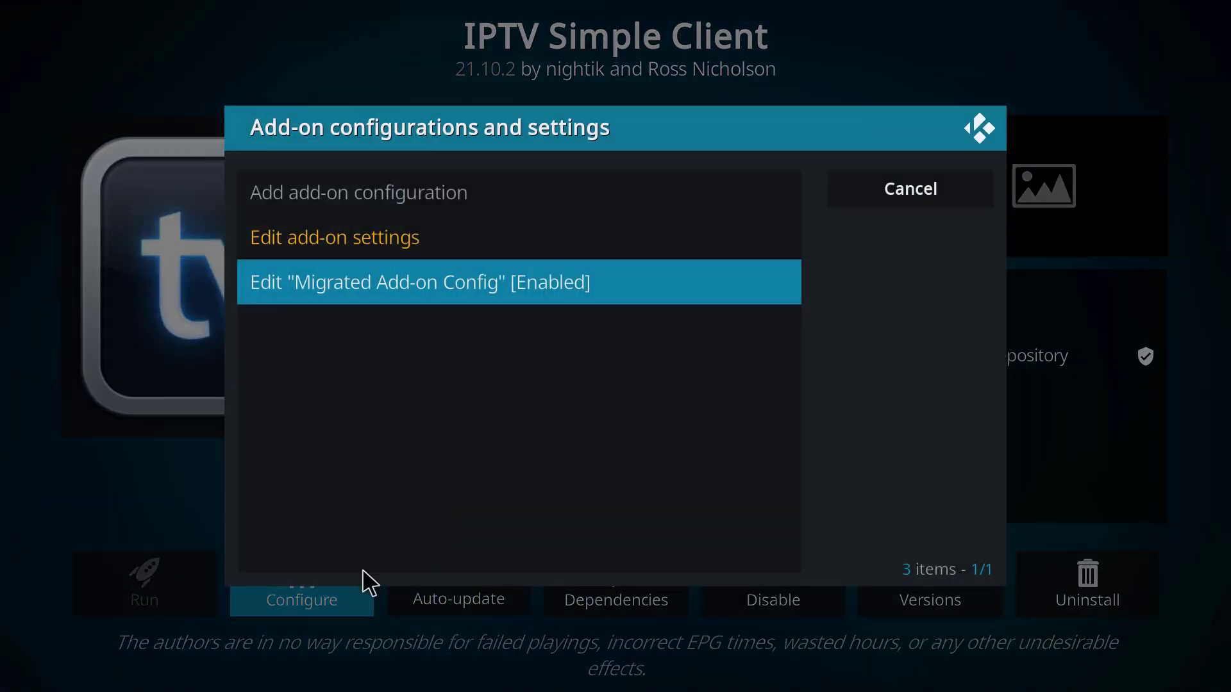
Start a new add-on configuration for the IPTV Simple Client and open its name for editing
{"action": "left_click", "coordinate": [368, 201]}
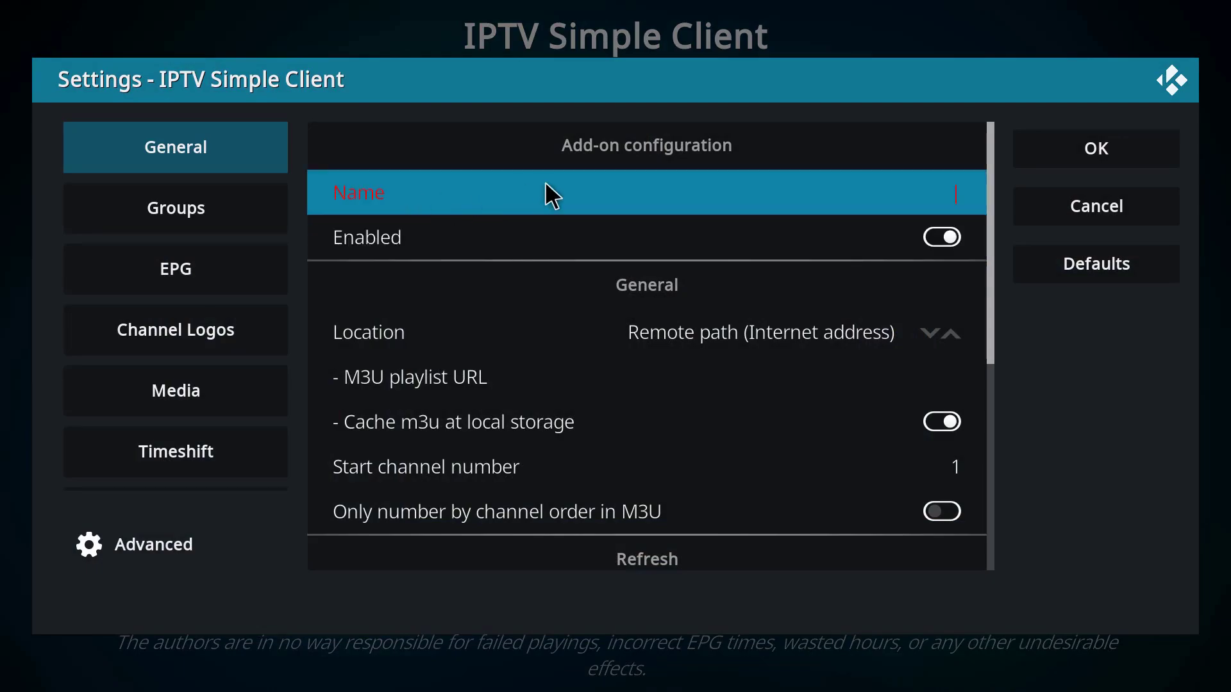
{"action": "left_click", "coordinate": [839, 196]}
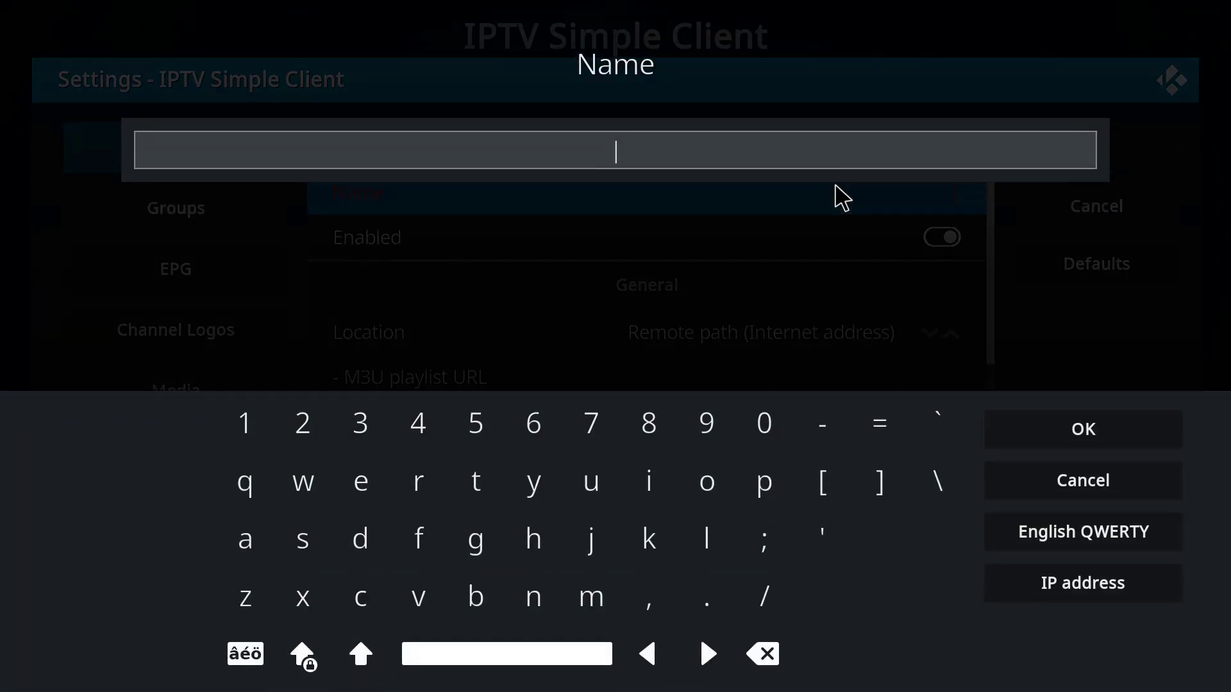
{"action": "type", "text": "anyname"}
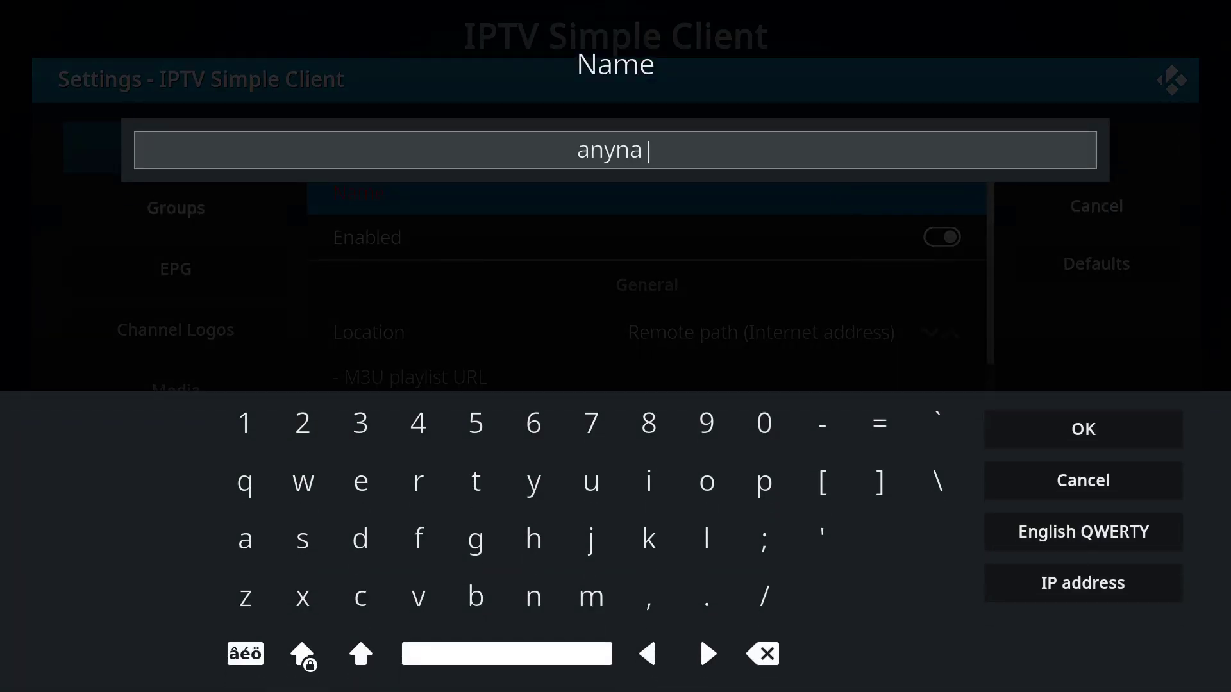
{"action": "key", "text": "BackSpace"}
{"action": "key", "text": "BackSpace"}
{"action": "key", "text": "BackSpace"}
{"action": "key", "text": "BackSpace"}
{"action": "key", "text": "BackSpace"}
{"action": "key", "text": "BackSpace"}
{"action": "key", "text": "BackSpace"}
Name the new add-on configuration iptvm3u.info
{"action": "type", "text": "iptvm3"}
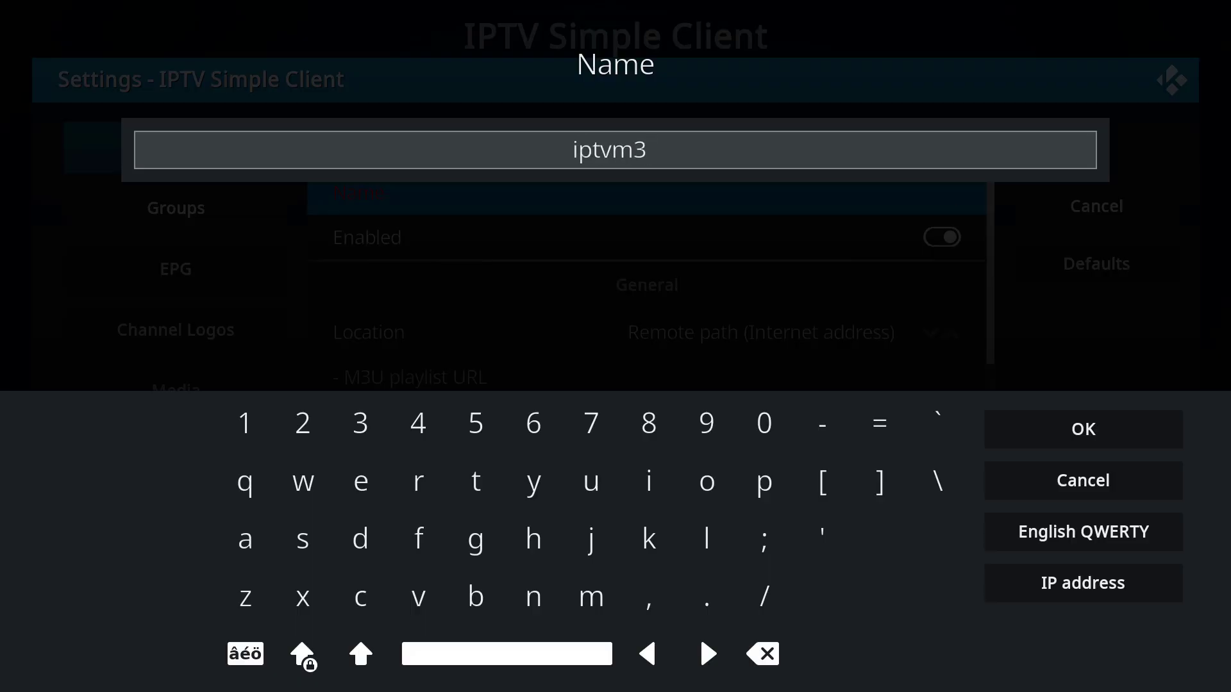
{"action": "type", "text": "u.info"}
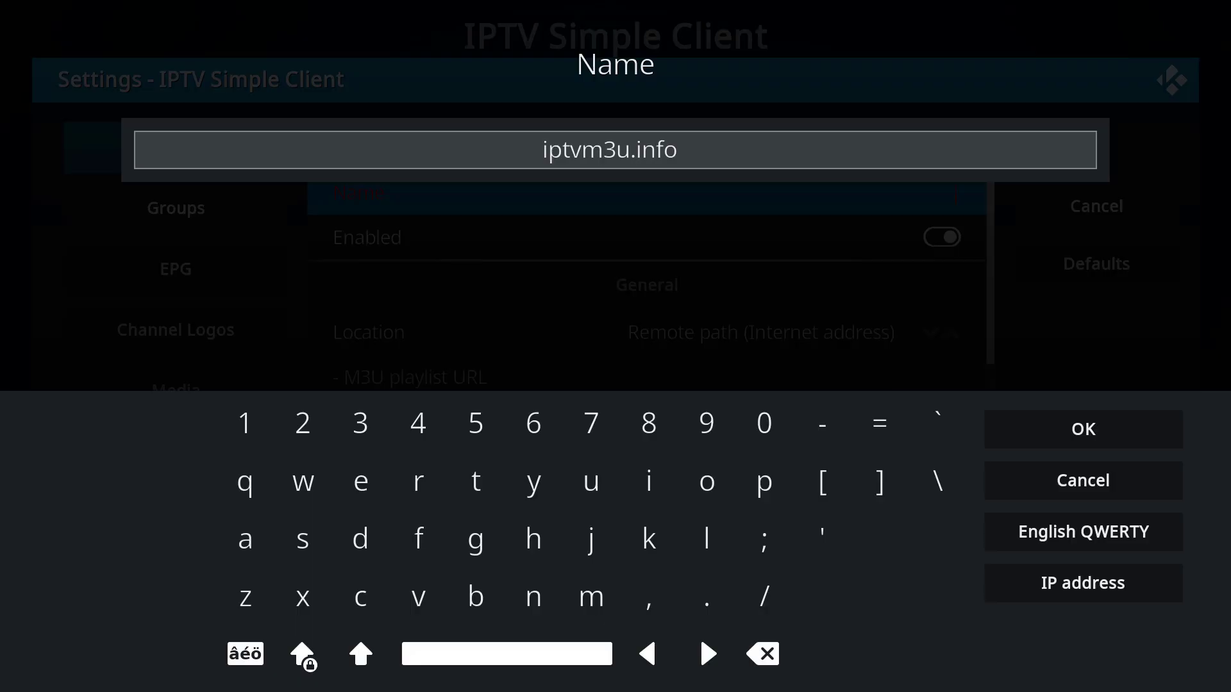
{"action": "left_click", "coordinate": [1054, 441]}
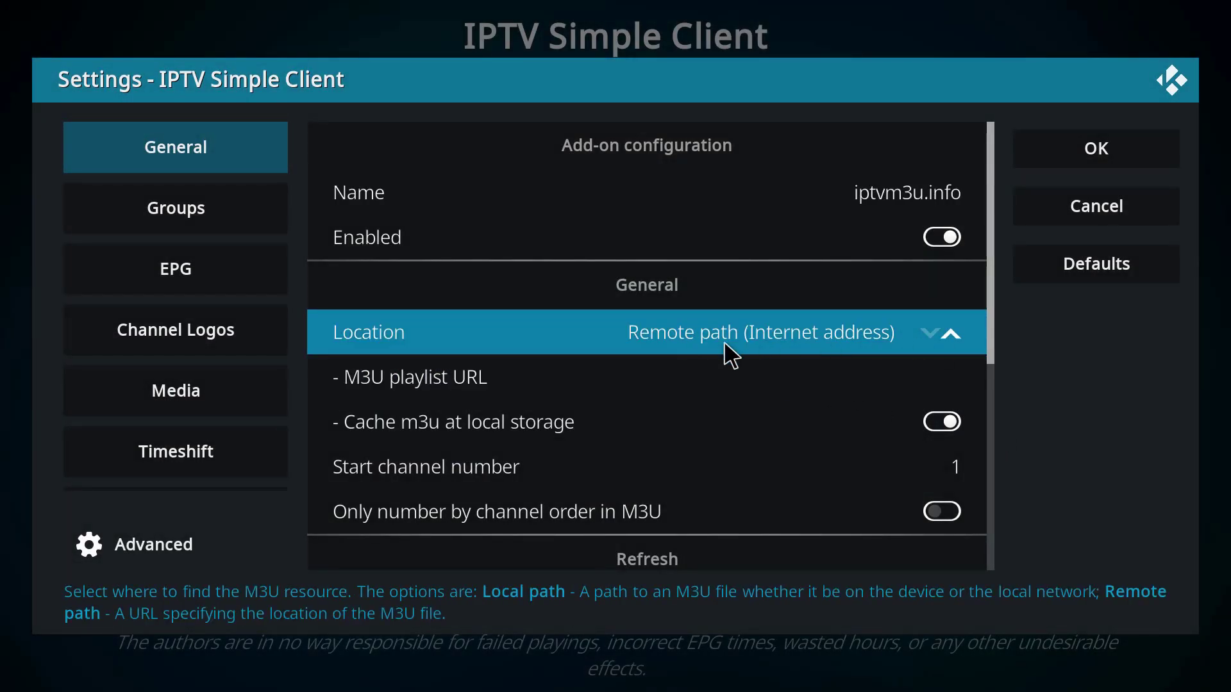
Use Remote path (Internet address) as the location, paste the M3U playlist URL and save the configuration
{"action": "left_click", "coordinate": [927, 336]}
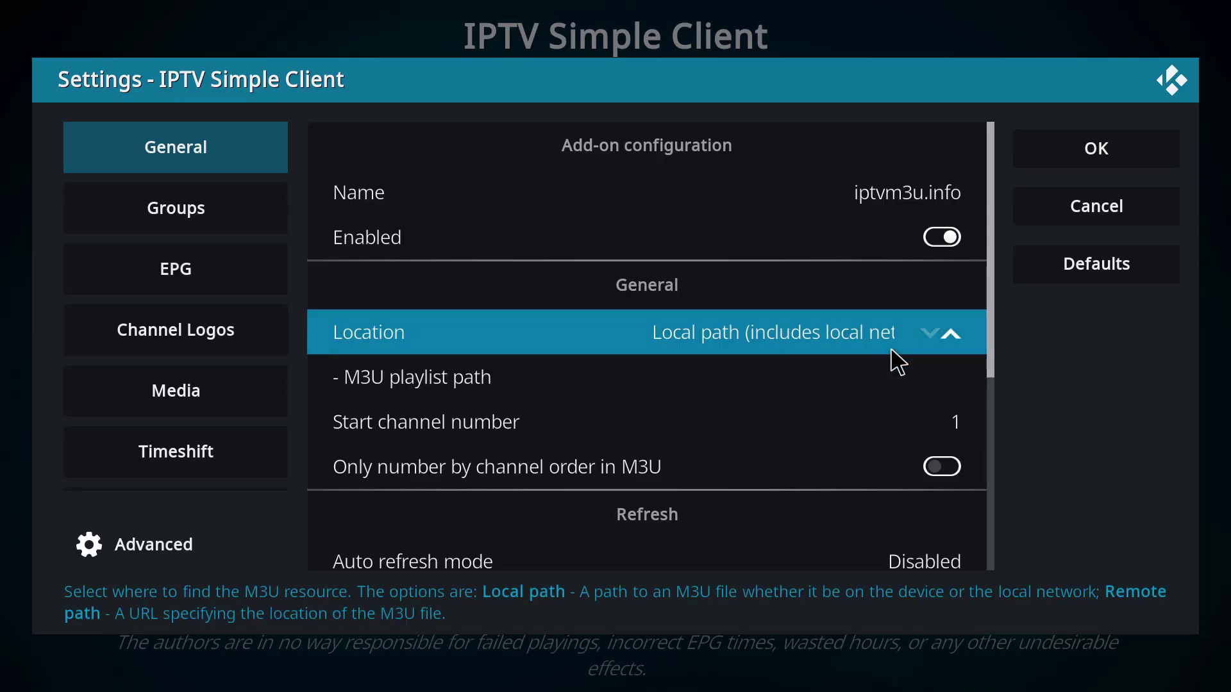
{"action": "left_click", "coordinate": [930, 340]}
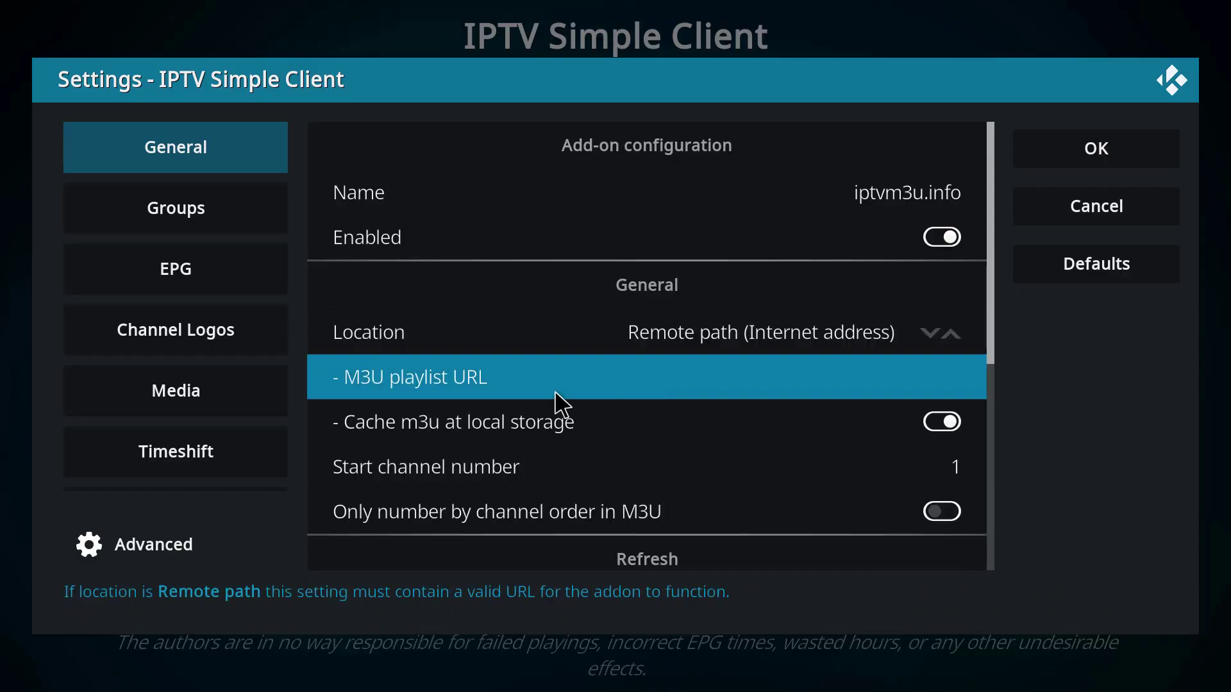
{"action": "left_click", "coordinate": [513, 401]}
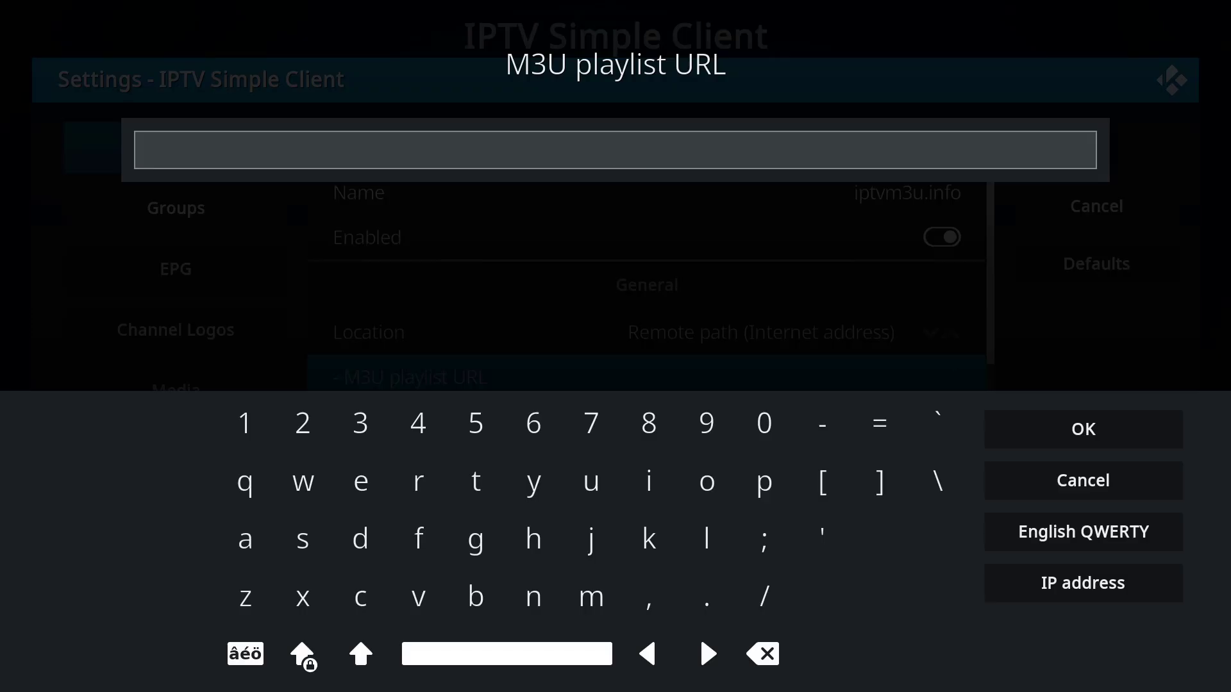
{"action": "key", "text": "ctrl+v"}
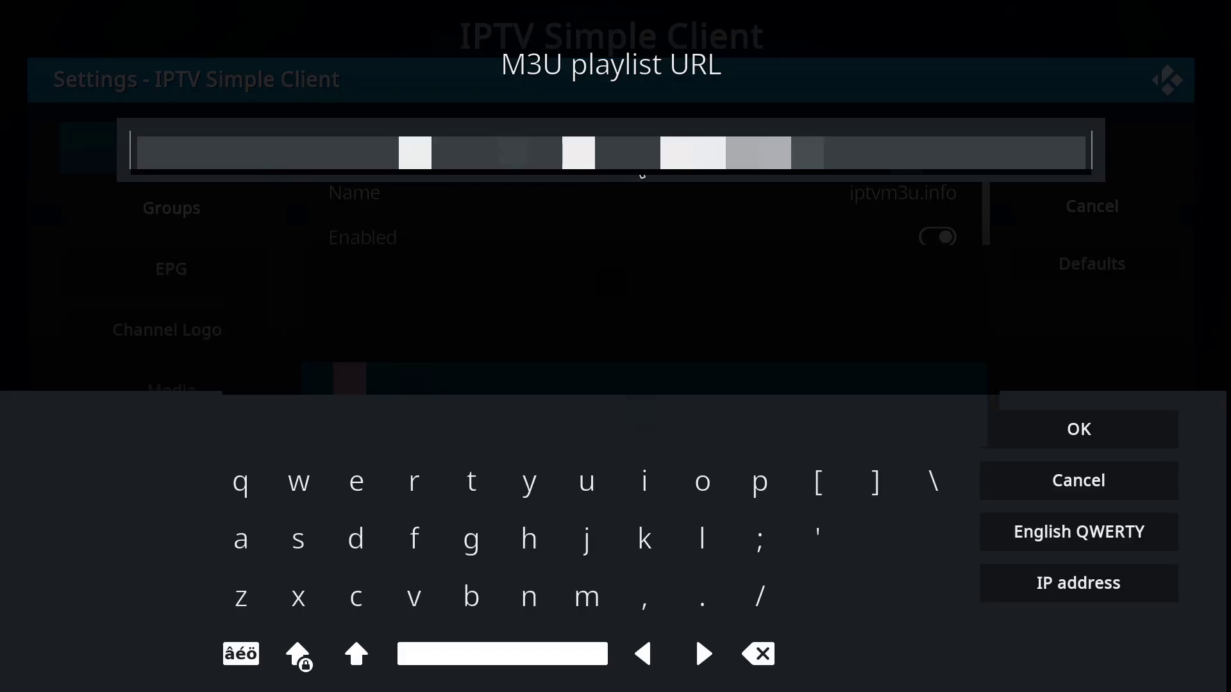
{"action": "left_click", "coordinate": [1075, 428]}
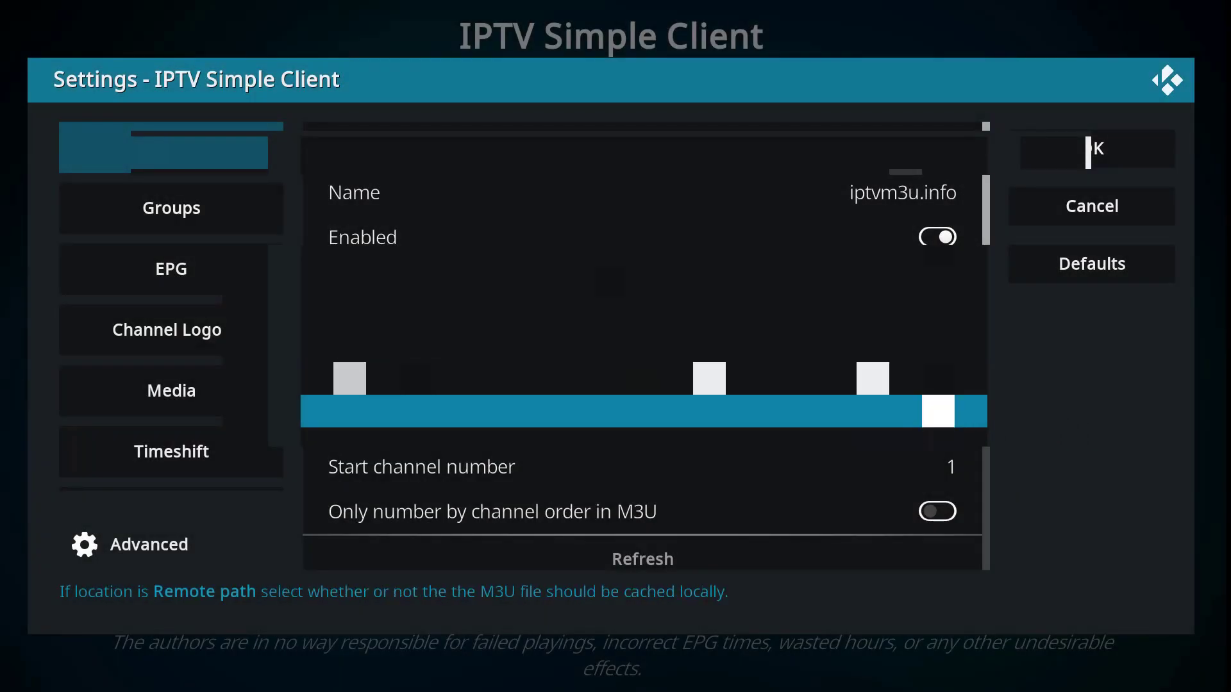
{"action": "left_click", "coordinate": [1079, 152]}
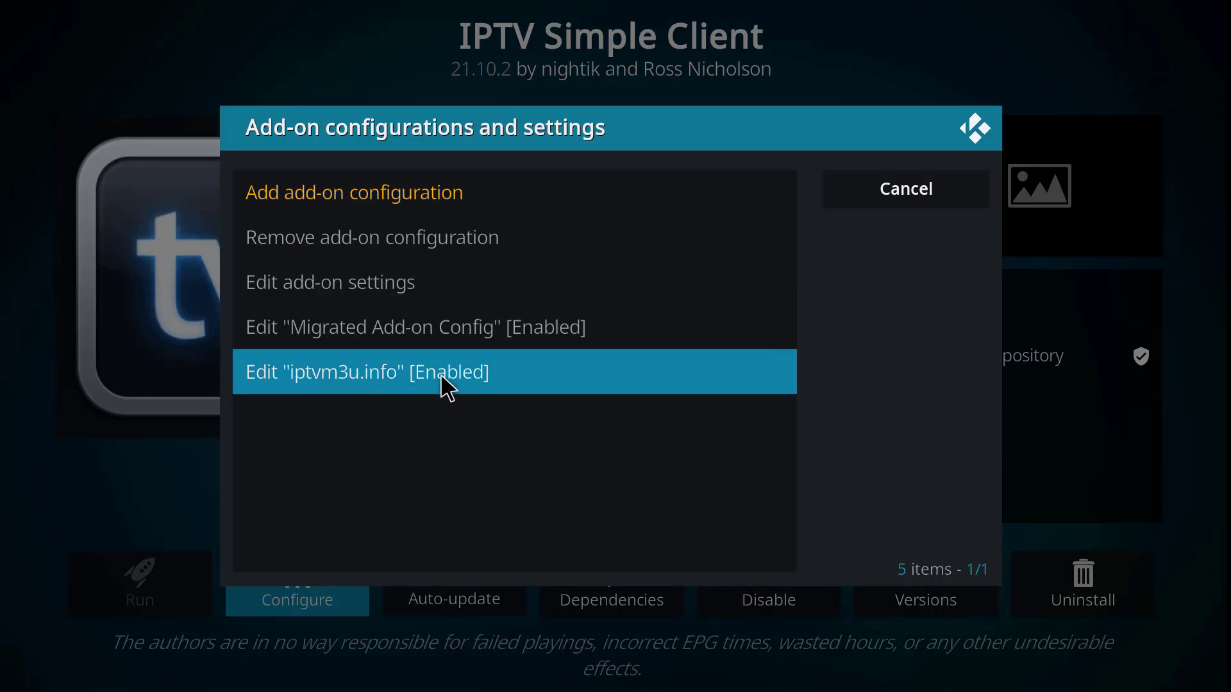
Close the add-on configurations list and the IPTV Simple Client details, returning to the PVR clients list
{"action": "left_click", "coordinate": [975, 131]}
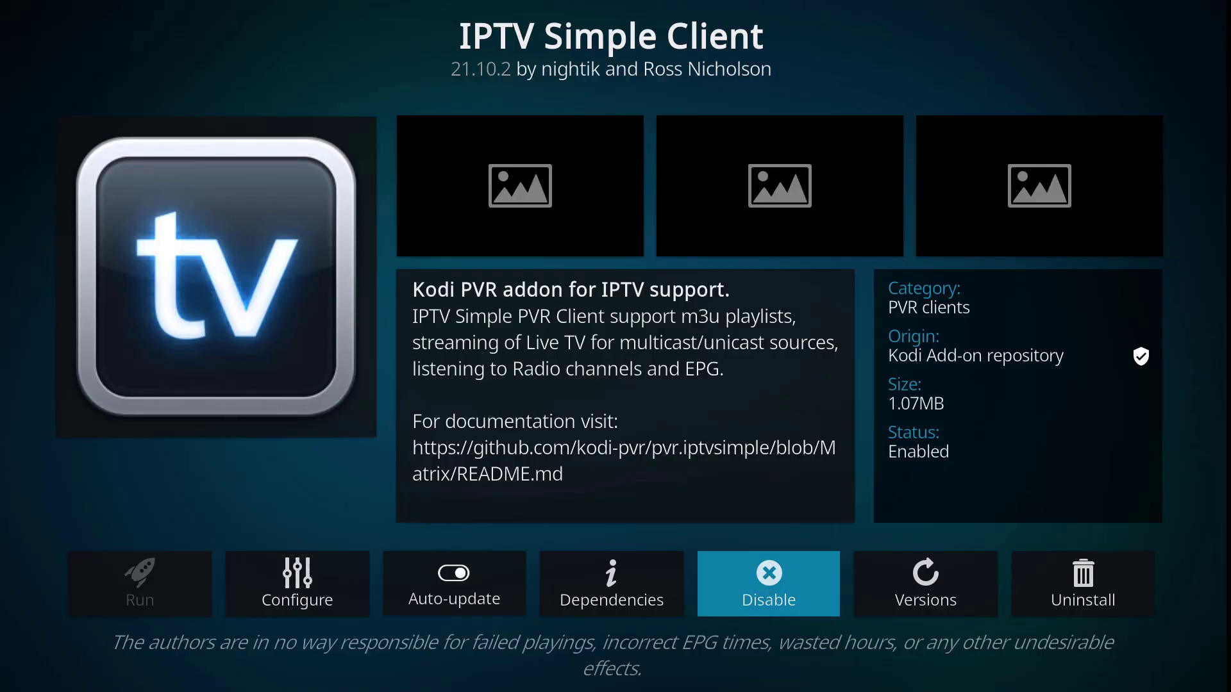
{"action": "left_click", "coordinate": [762, 589]}
{"action": "key", "text": "Escape"}
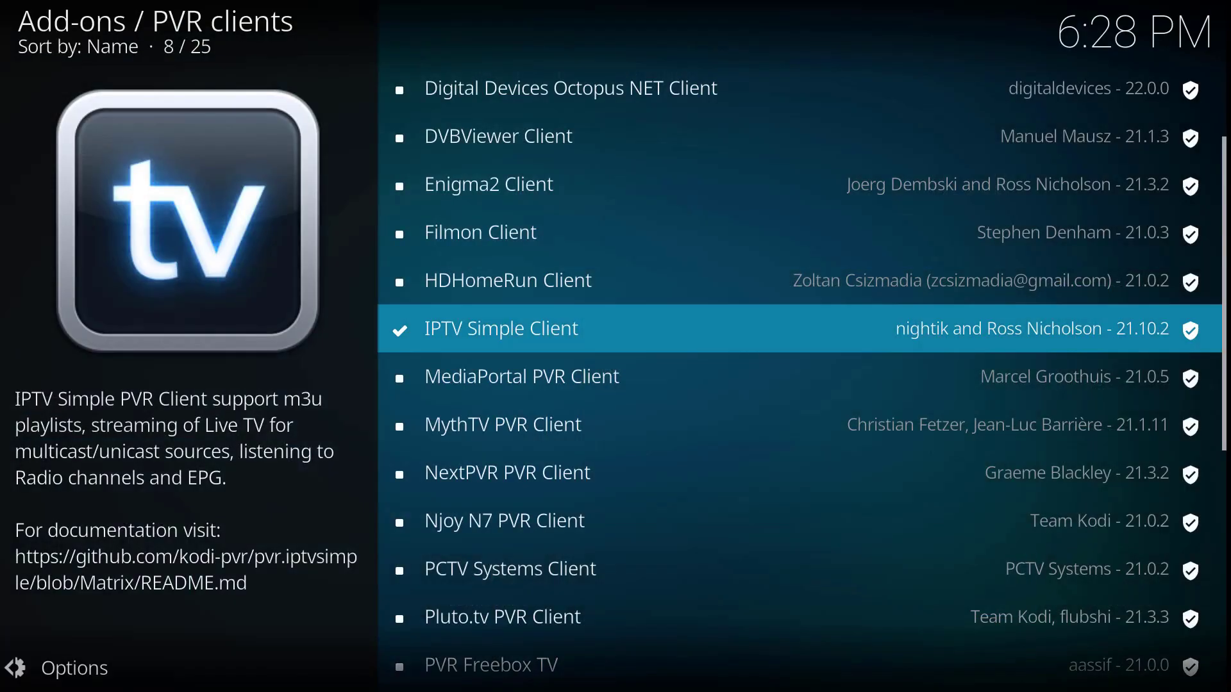